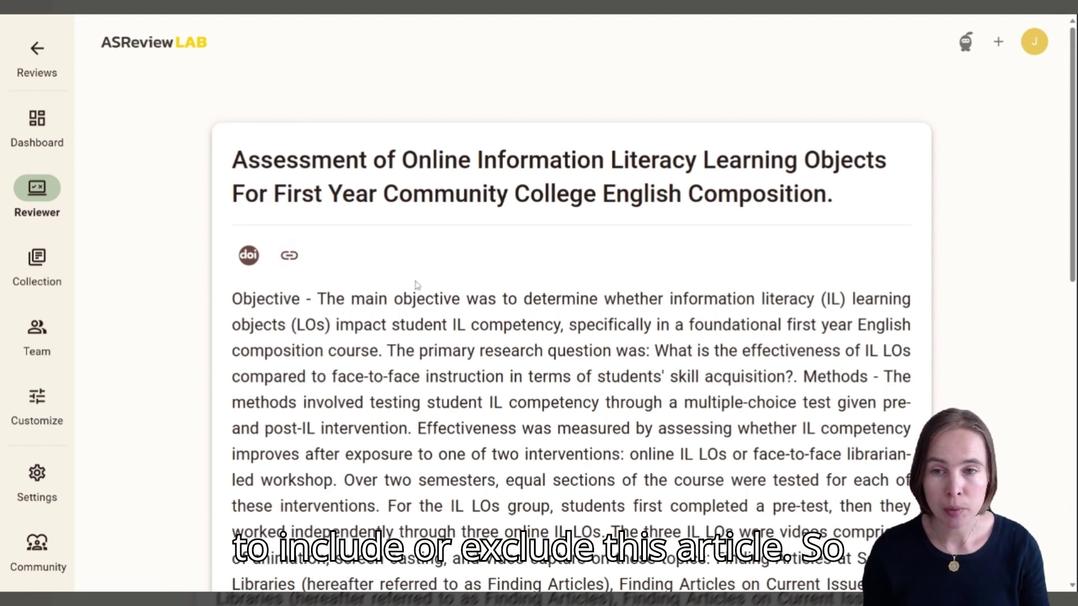
# - Scroll the first record down to its Population and Study Design tag checkboxes
pyautogui.scroll(-2, 435, 292)
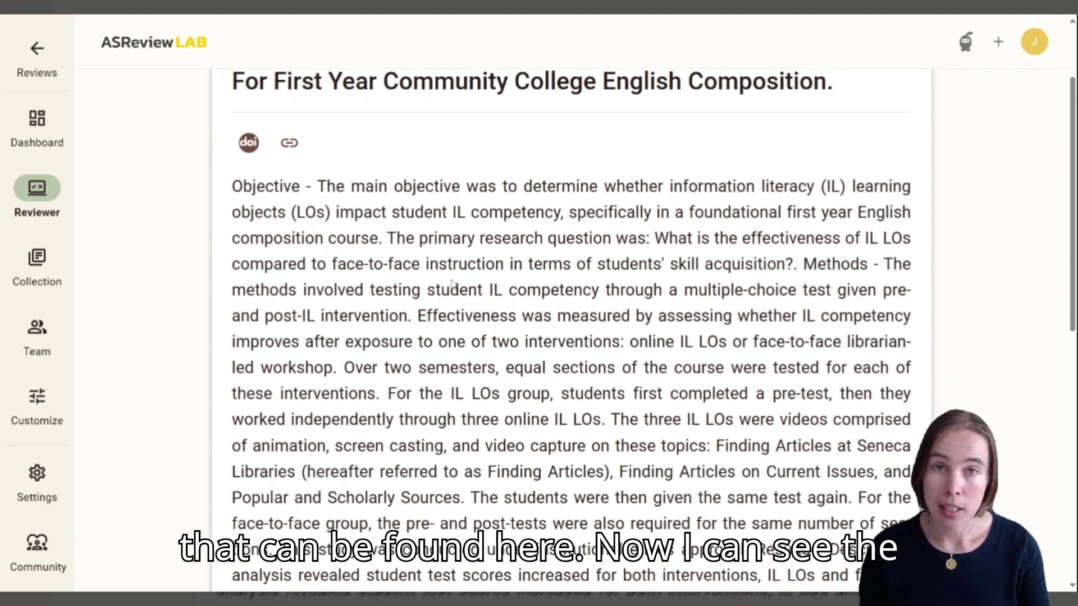
pyautogui.scroll(-7, 452, 283)
pyautogui.scroll(-2, 571, 281)
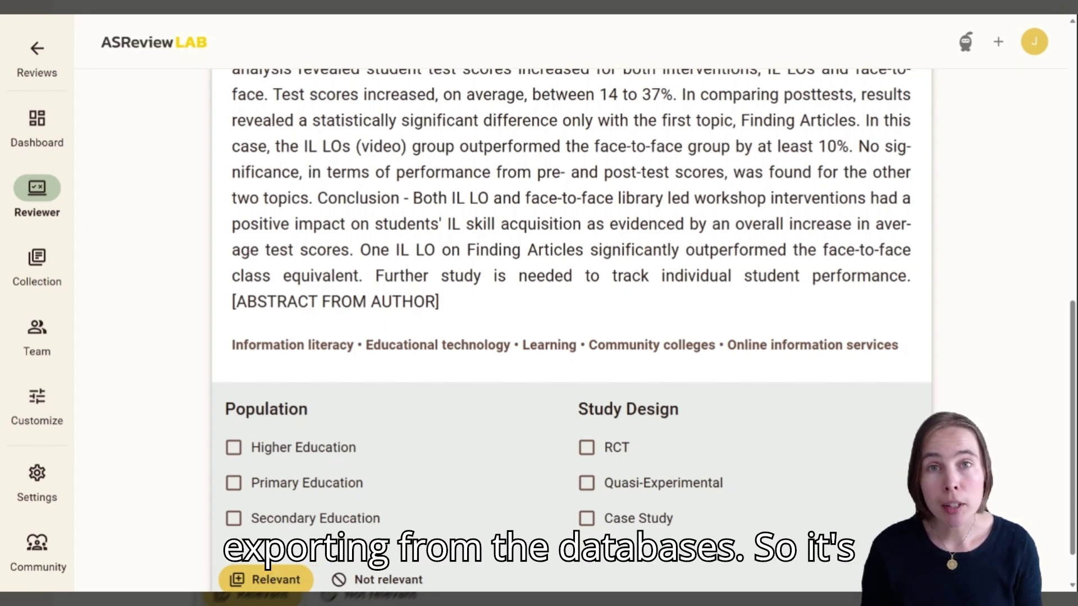
pyautogui.scroll(-1, 733, 380)
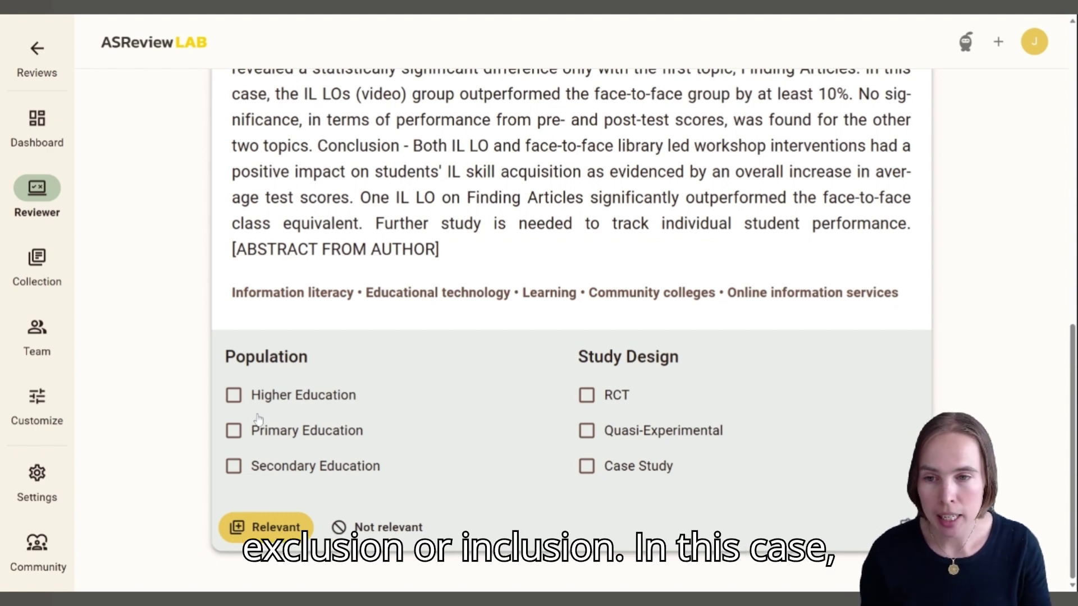
# - Tag the record as Higher Education and Quasi-Experimental, then start a note with N
pyautogui.click(235, 398)
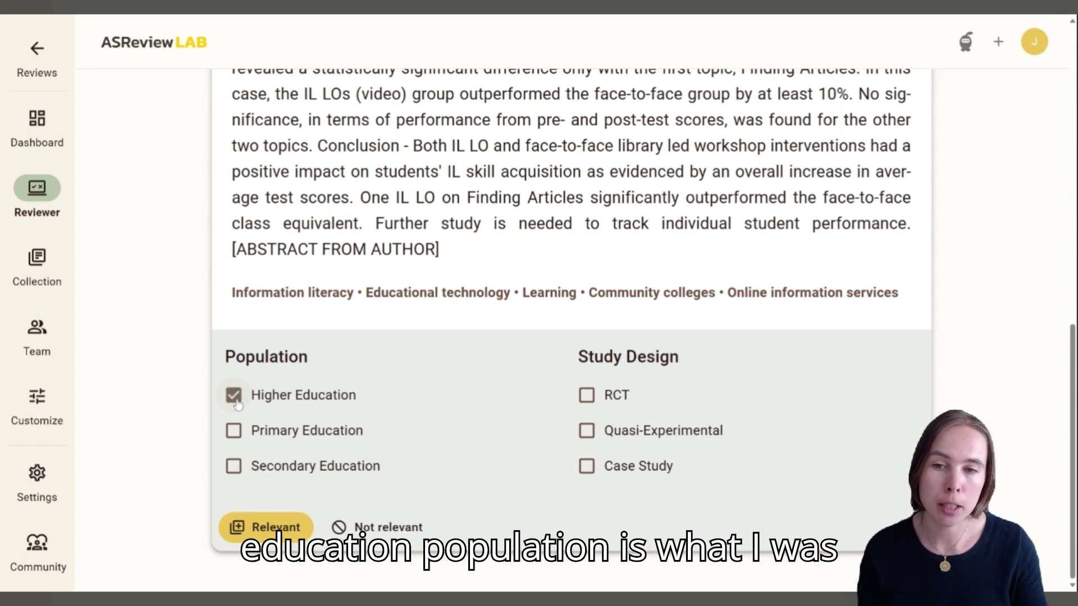
pyautogui.click(592, 439)
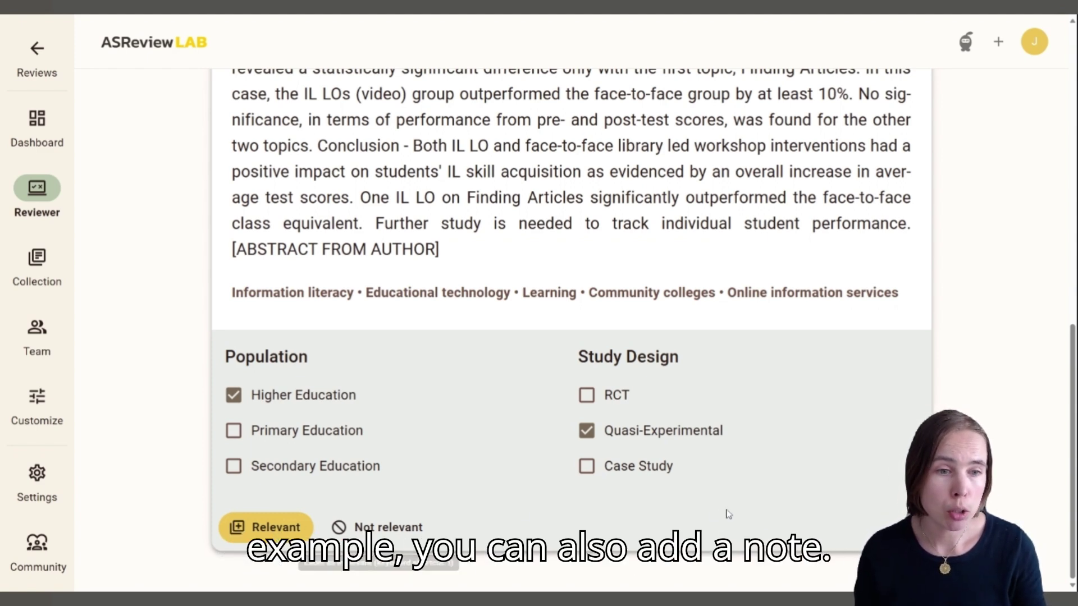
pyautogui.press('n')
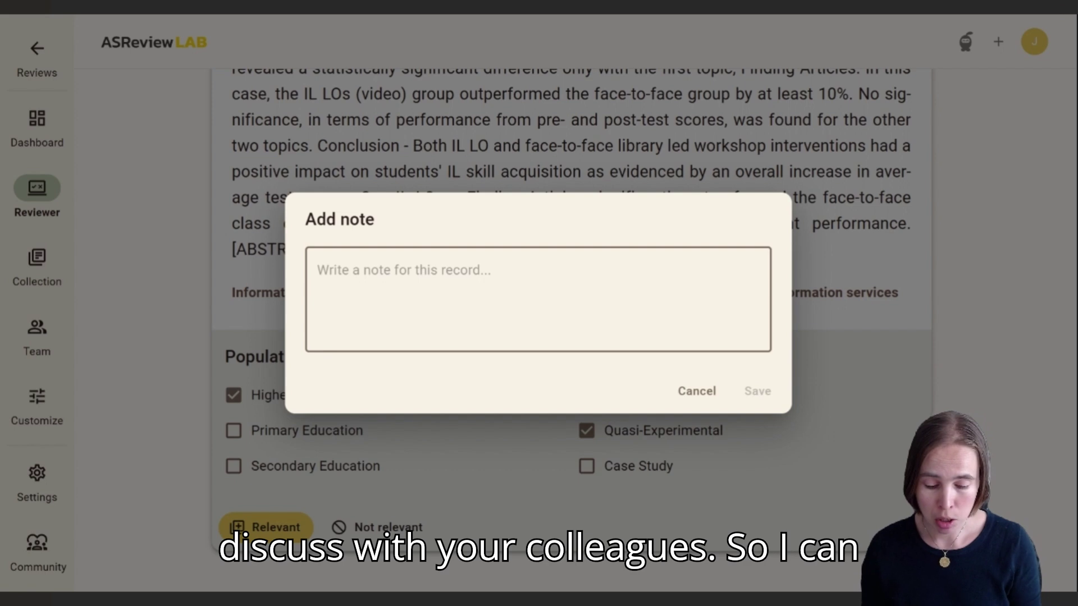
# - Replace the draft note with 'No full text available' and close the note window
pyautogui.write('Discuss')
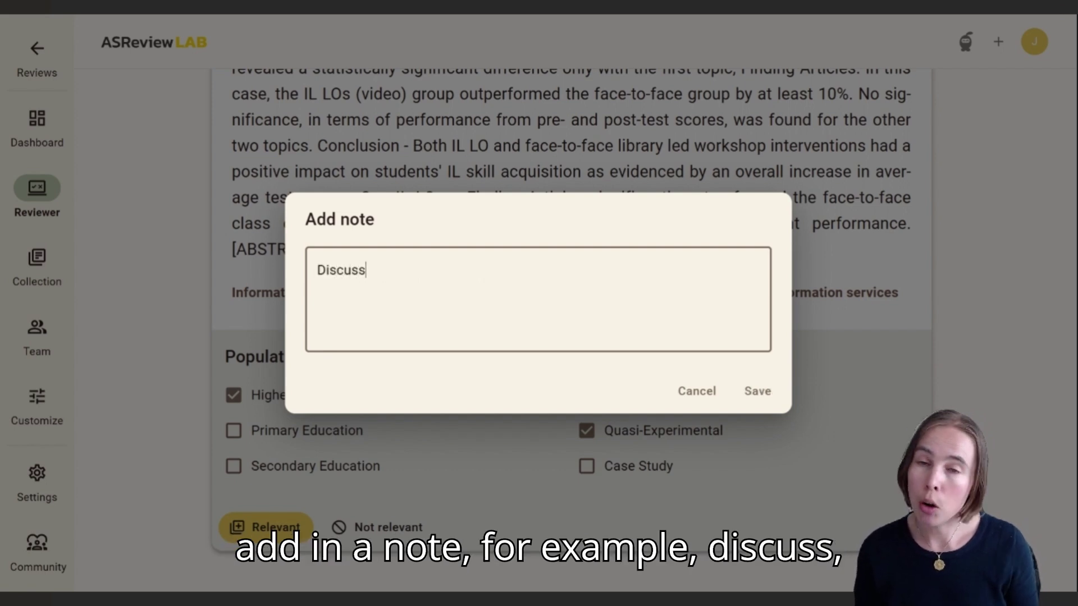
pyautogui.press('BackSpace')
pyautogui.press('BackSpace')
pyautogui.press('BackSpace')
pyautogui.press('BackSpace')
pyautogui.press('BackSpace')
pyautogui.press('BackSpace')
pyautogui.press('BackSpace')
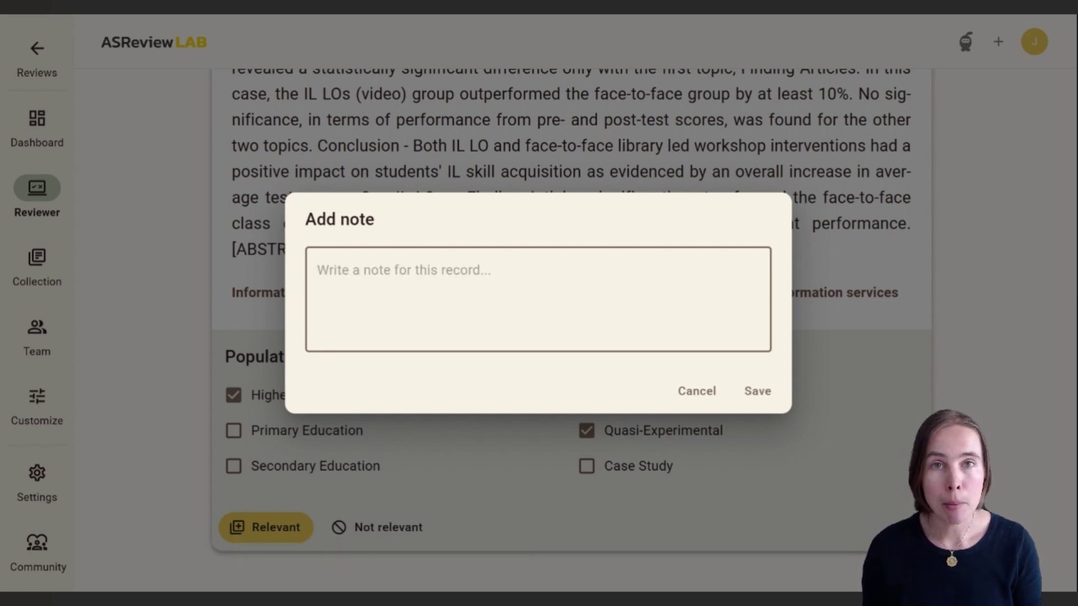
pyautogui.write('No full t')
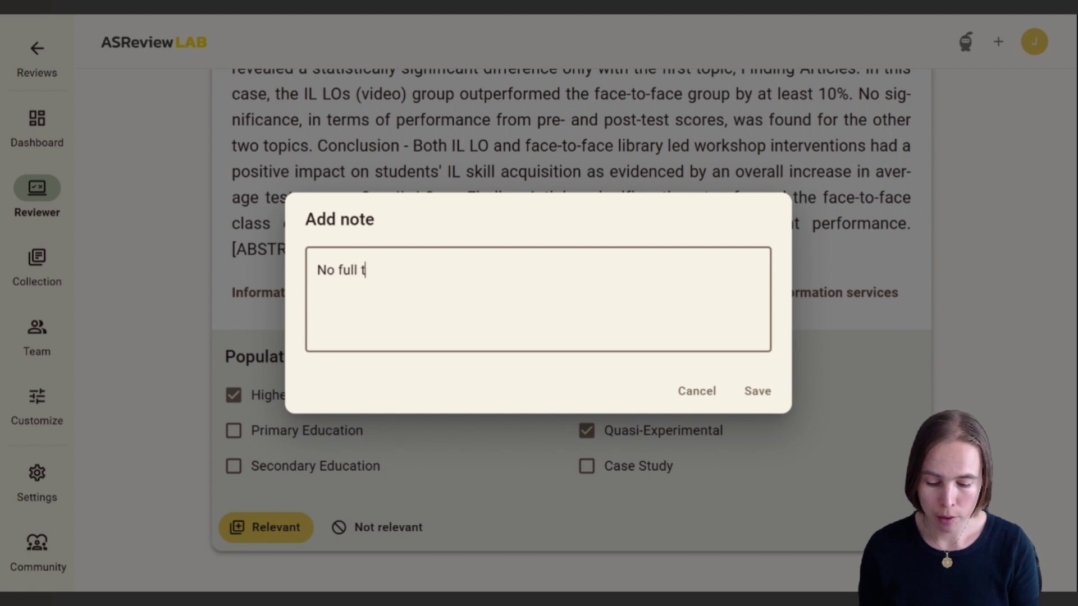
pyautogui.write('ext available')
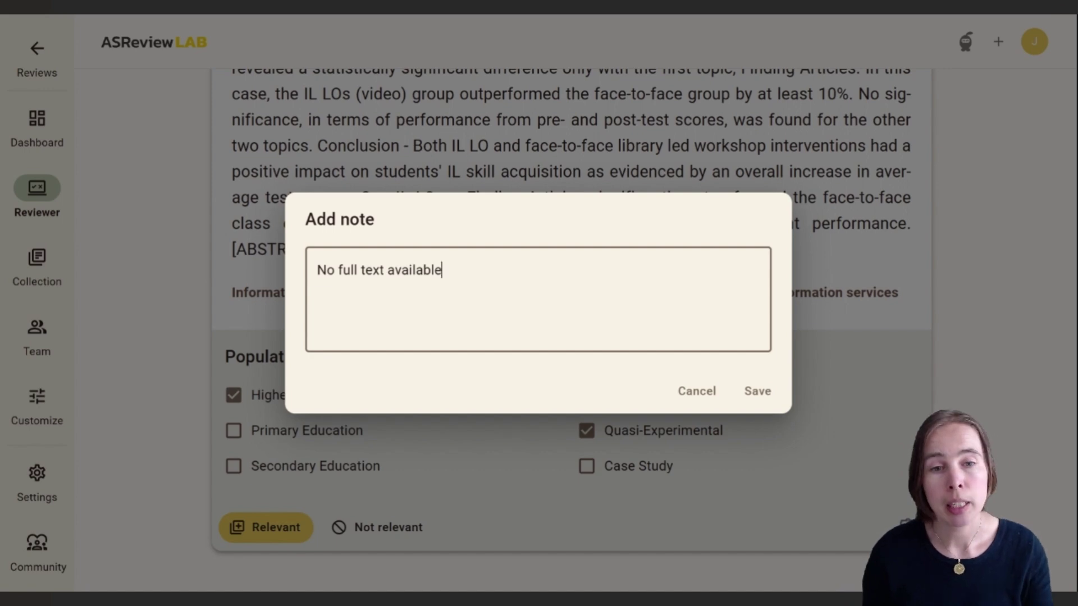
pyautogui.click(682, 391)
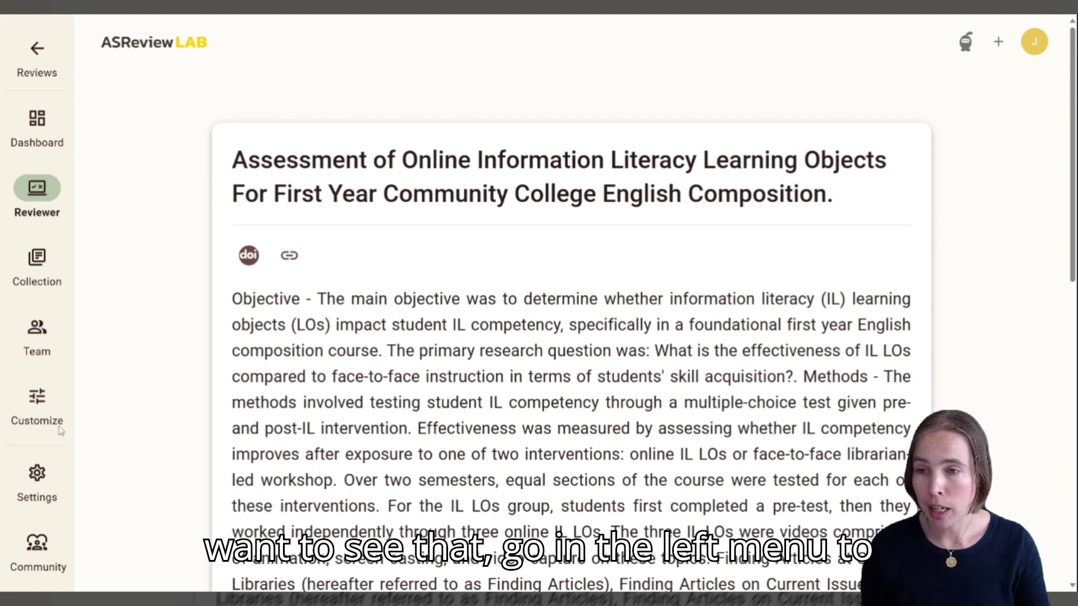
# - Switch on Show model information in Settings and return to the record
pyautogui.click(45, 499)
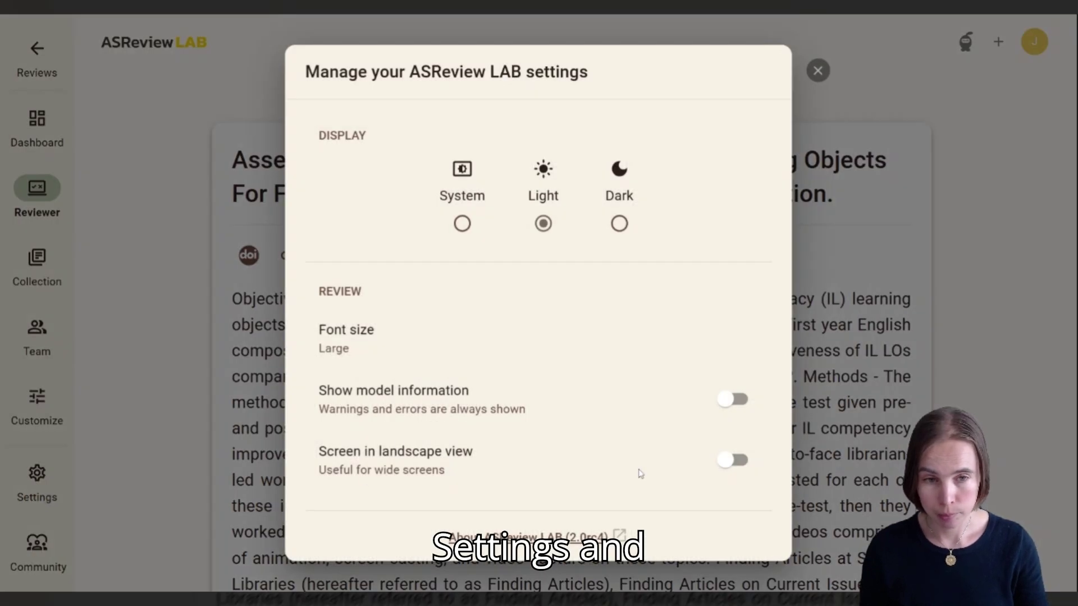
pyautogui.click(738, 407)
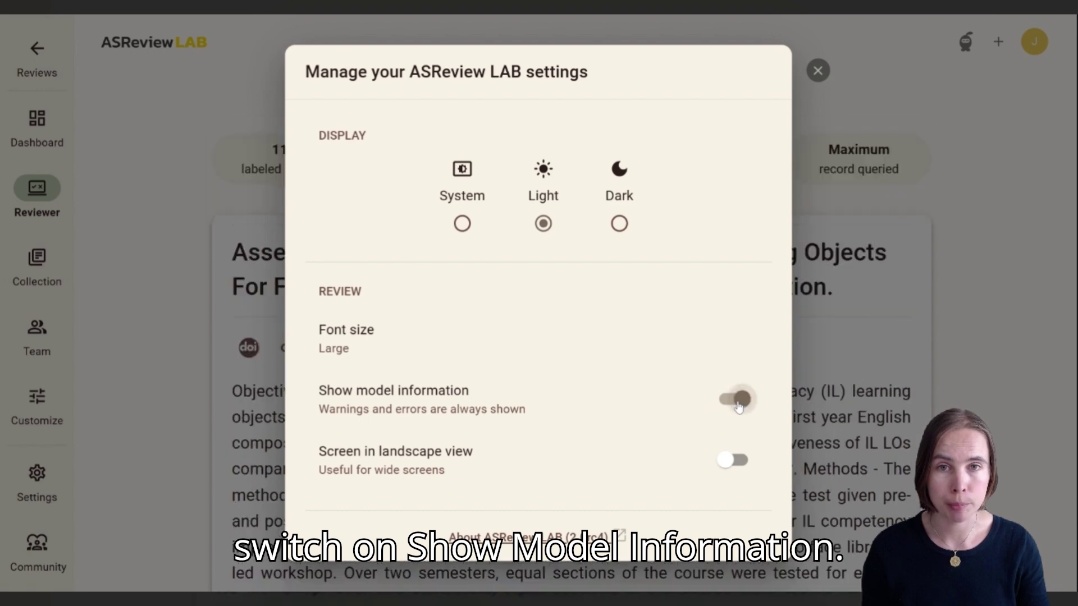
pyautogui.click(1024, 287)
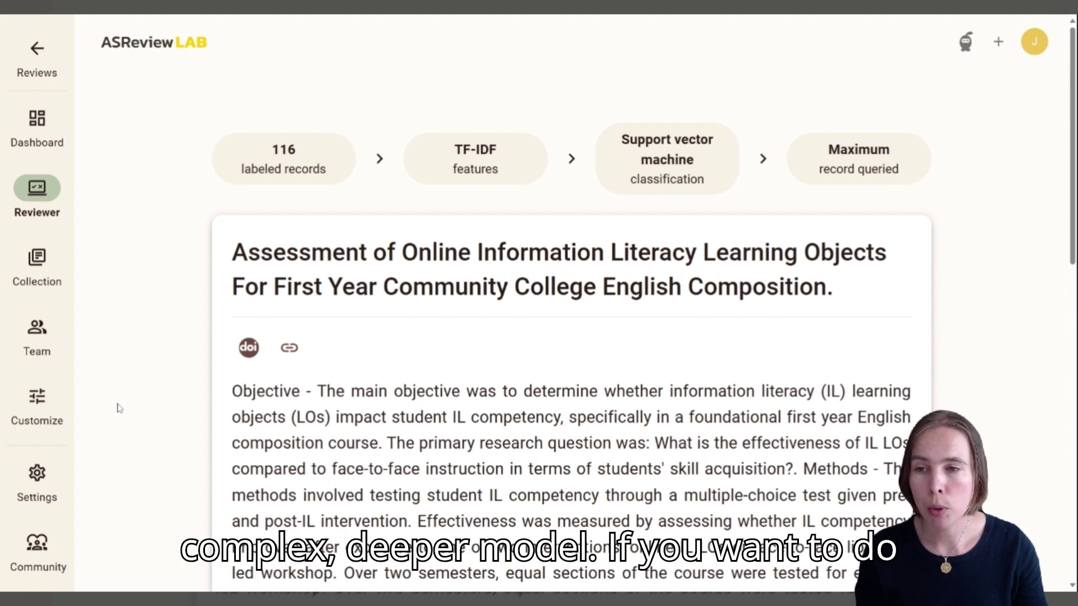
# - On the Customize page, set the AI learner to Custom with the Random querier
pyautogui.click(37, 415)
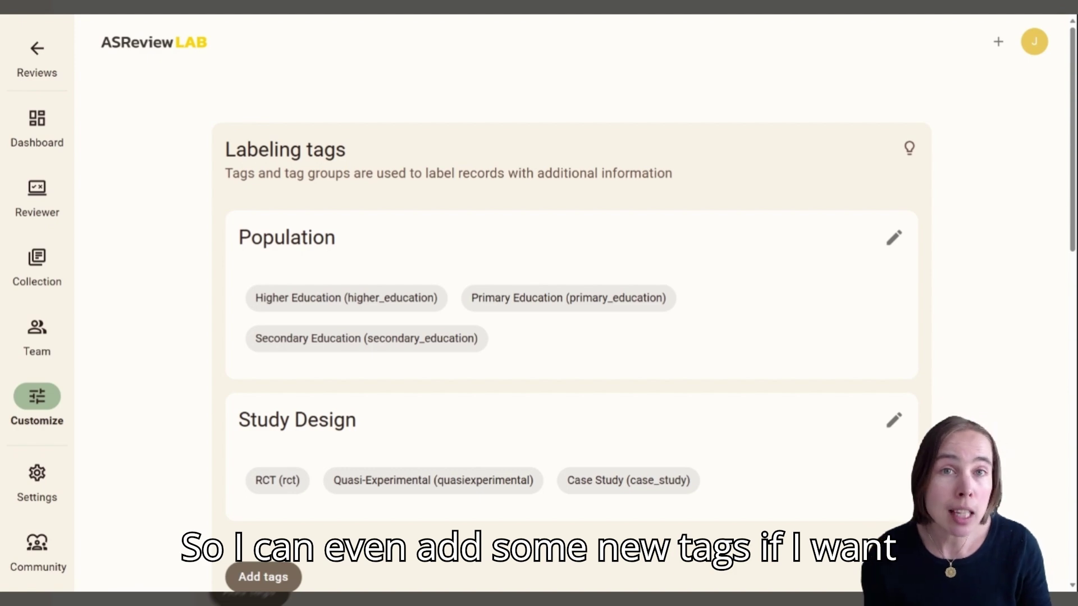
pyautogui.scroll(-2, 127, 418)
pyautogui.scroll(-7, 127, 418)
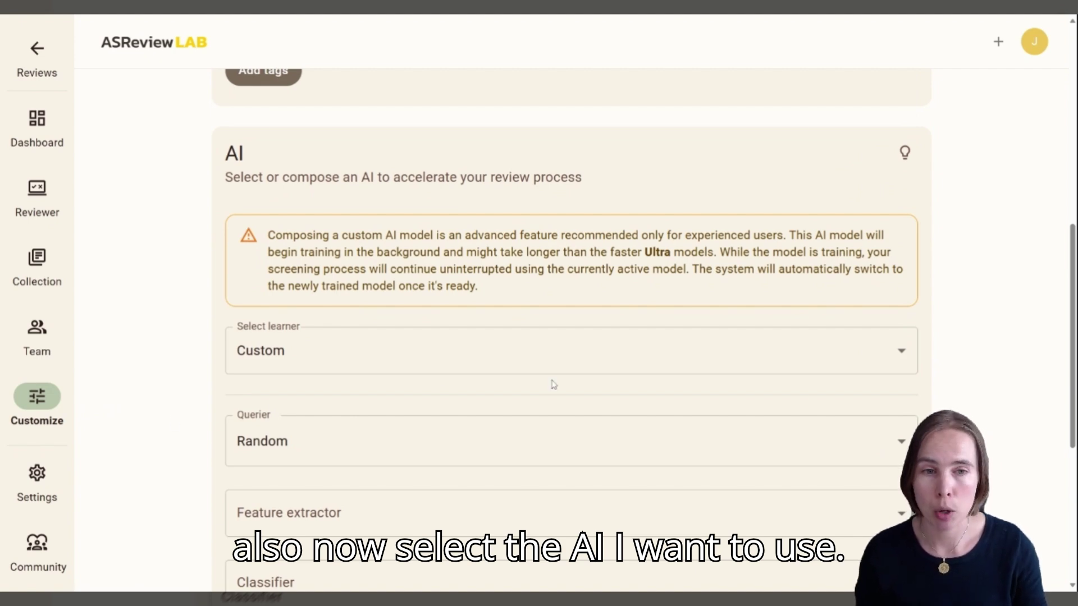
pyautogui.click(715, 367)
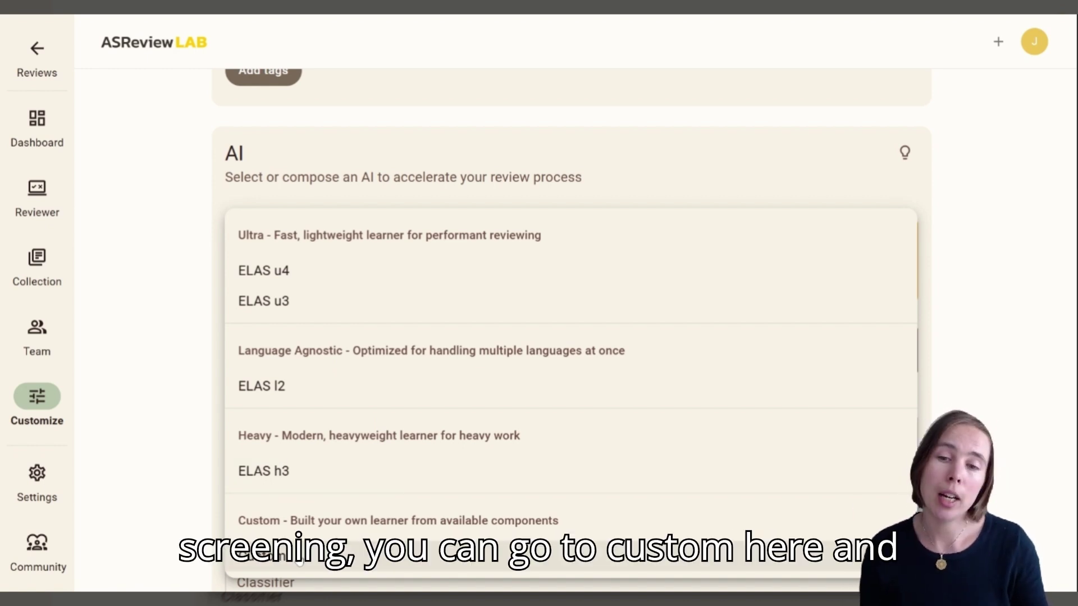
pyautogui.click(299, 562)
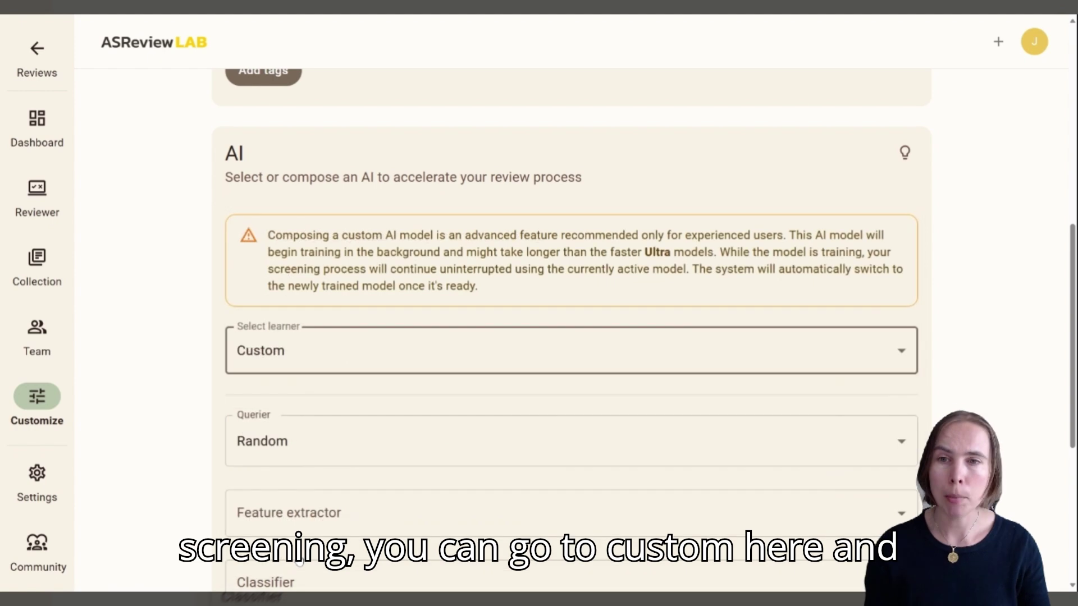
pyautogui.click(310, 446)
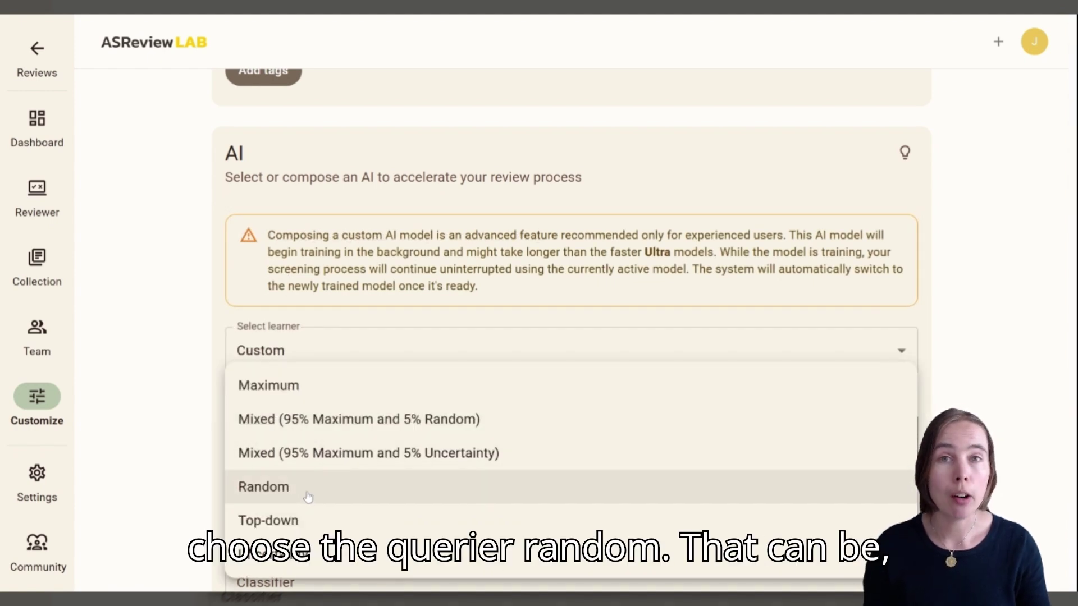
pyautogui.click(307, 494)
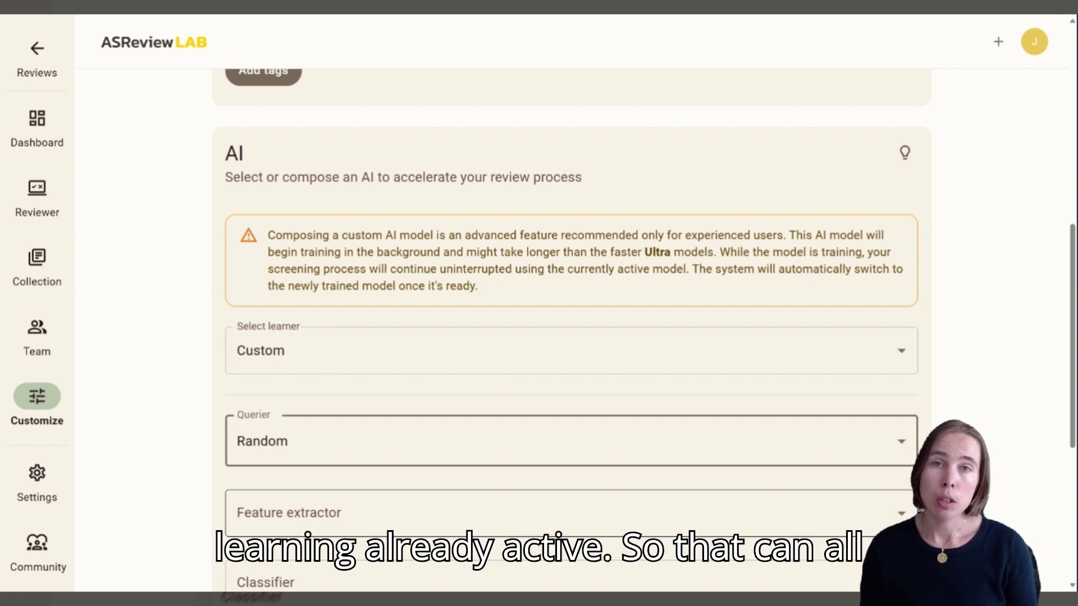
pyautogui.click(43, 425)
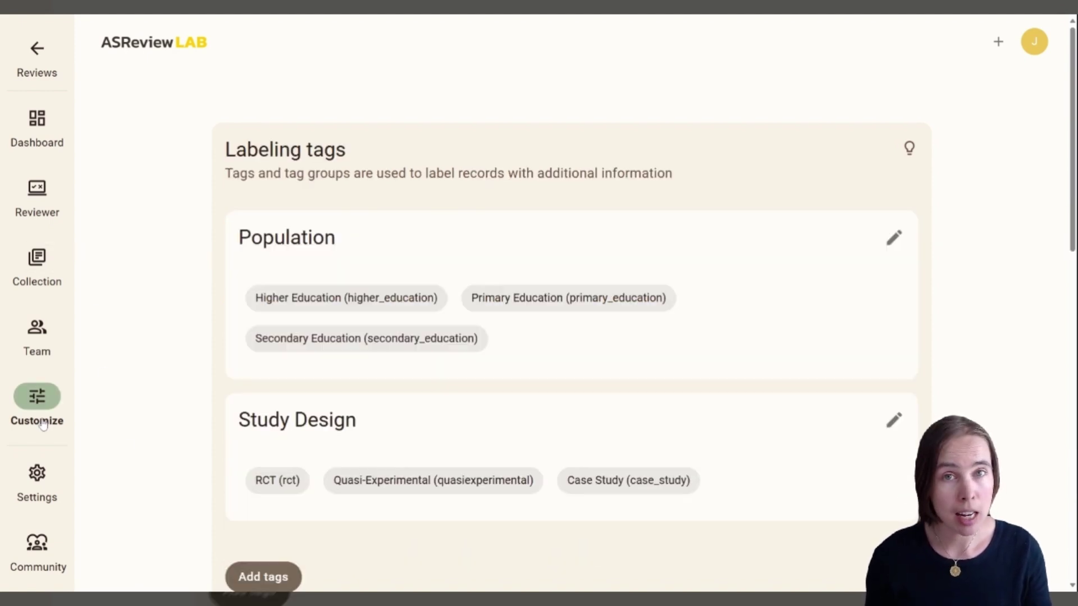
# - Open the Reviewer page to reach the finished project's overview
pyautogui.click(37, 189)
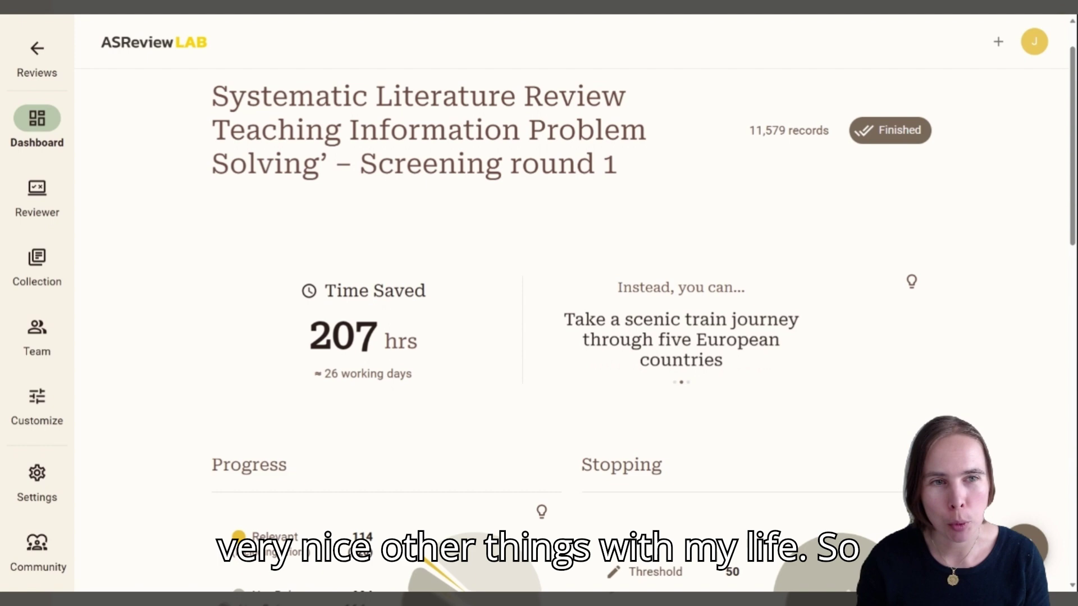
# - Set a custom stopping threshold of 50 and save it
pyautogui.scroll(-3, 229, 335)
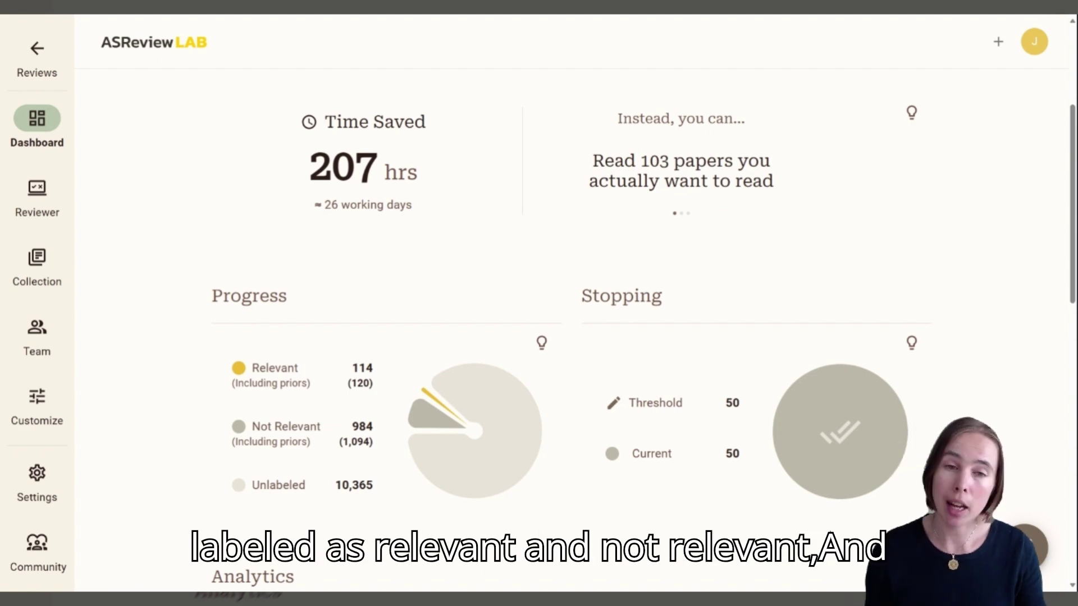
pyautogui.click(613, 412)
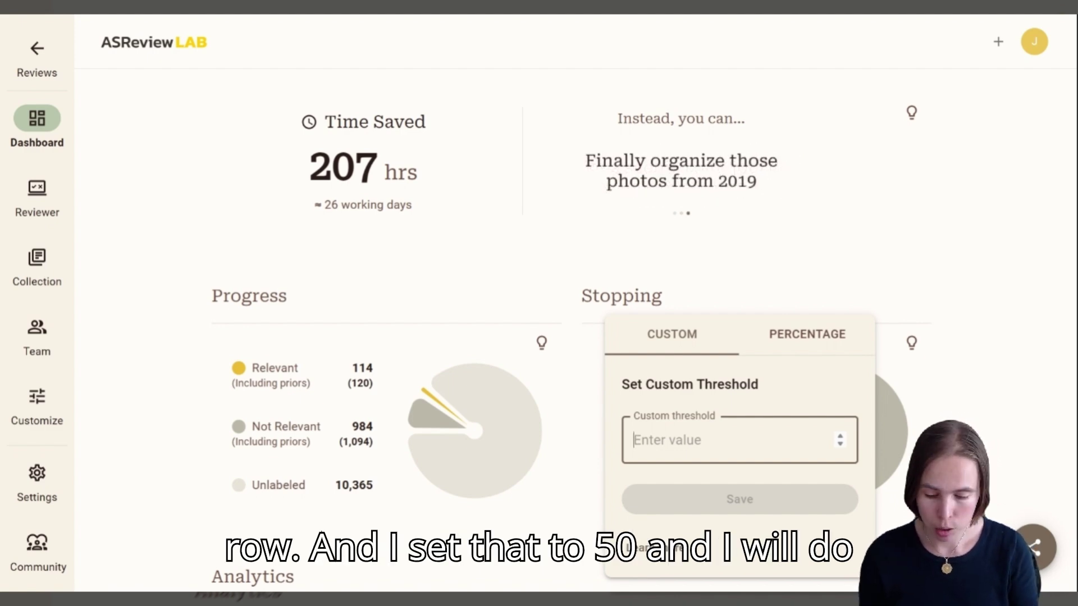
pyautogui.write('50')
pyautogui.click(739, 499)
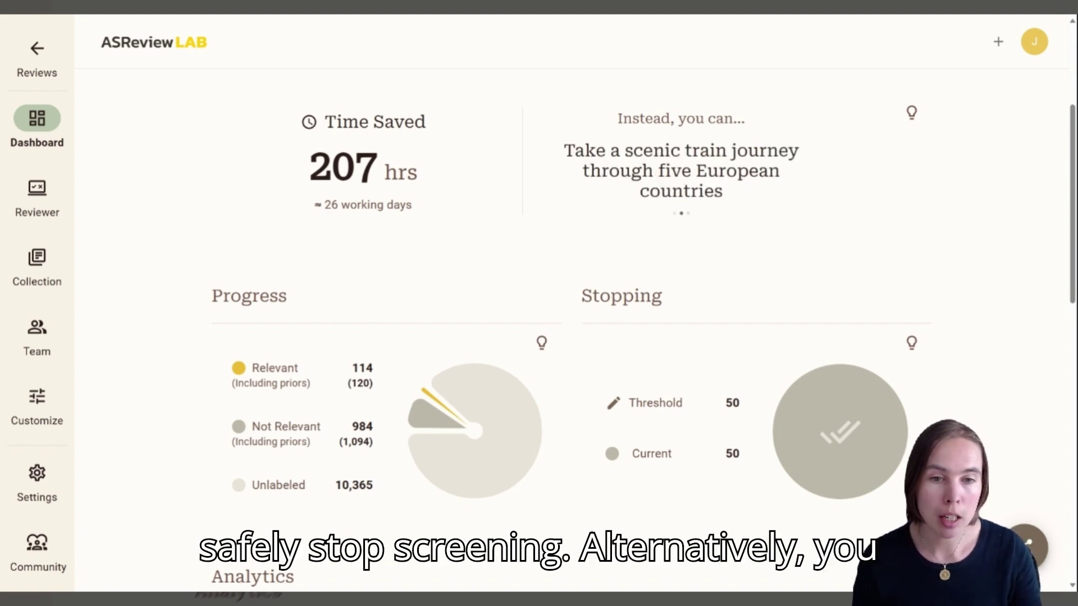
# - Review the percentage-of-dataset threshold options, save, and scroll to the Analytics chart
pyautogui.click(613, 403)
pyautogui.click(796, 336)
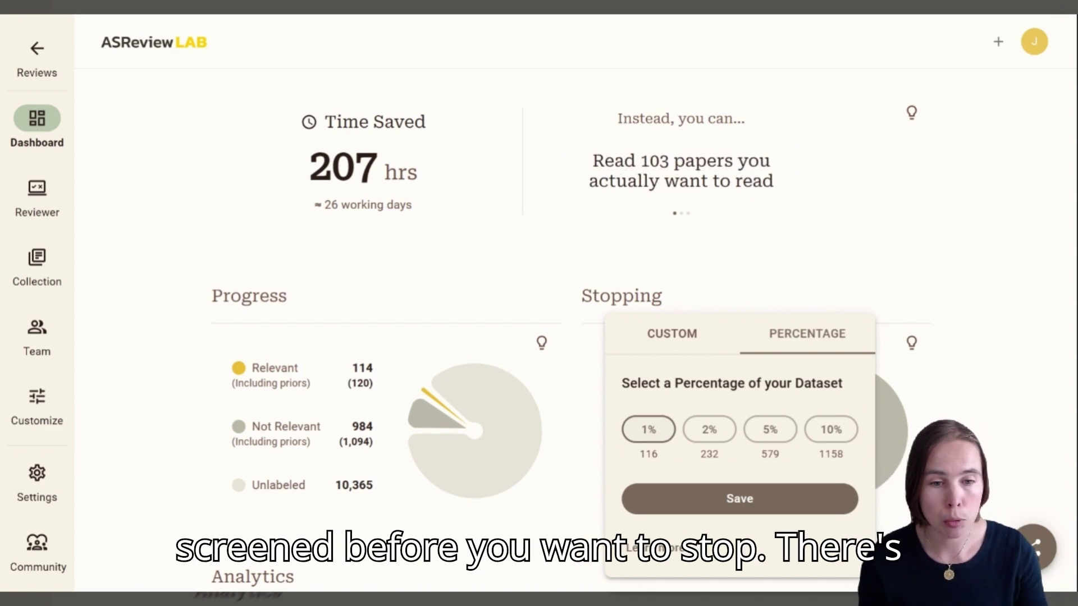
pyautogui.click(701, 500)
pyautogui.scroll(-8, 927, 282)
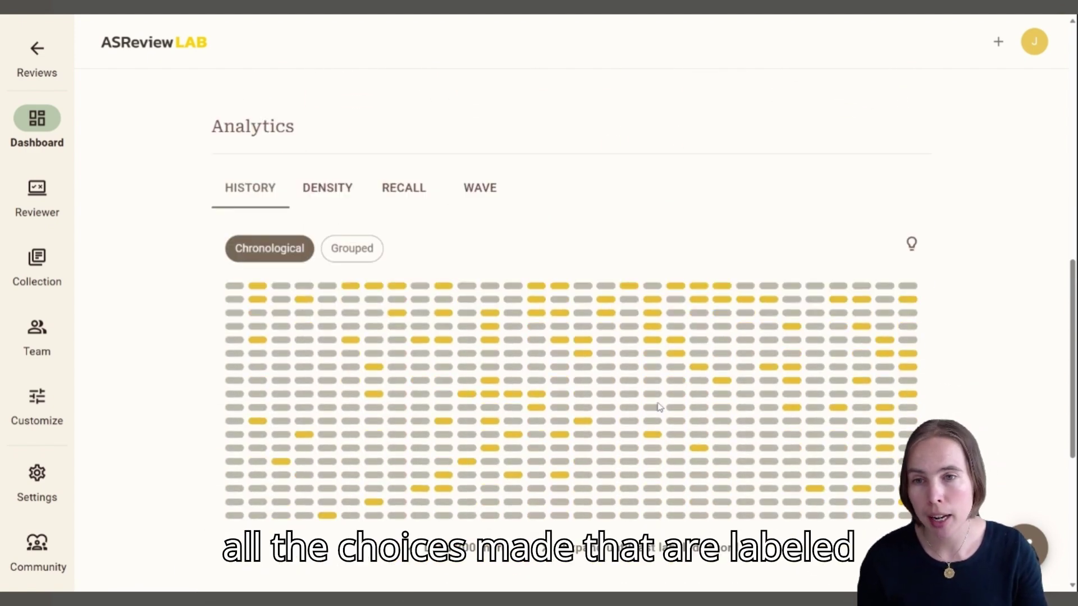
# - View the Density, Recall and Wave analytics charts, then scroll to the Insights word list
pyautogui.click(363, 193)
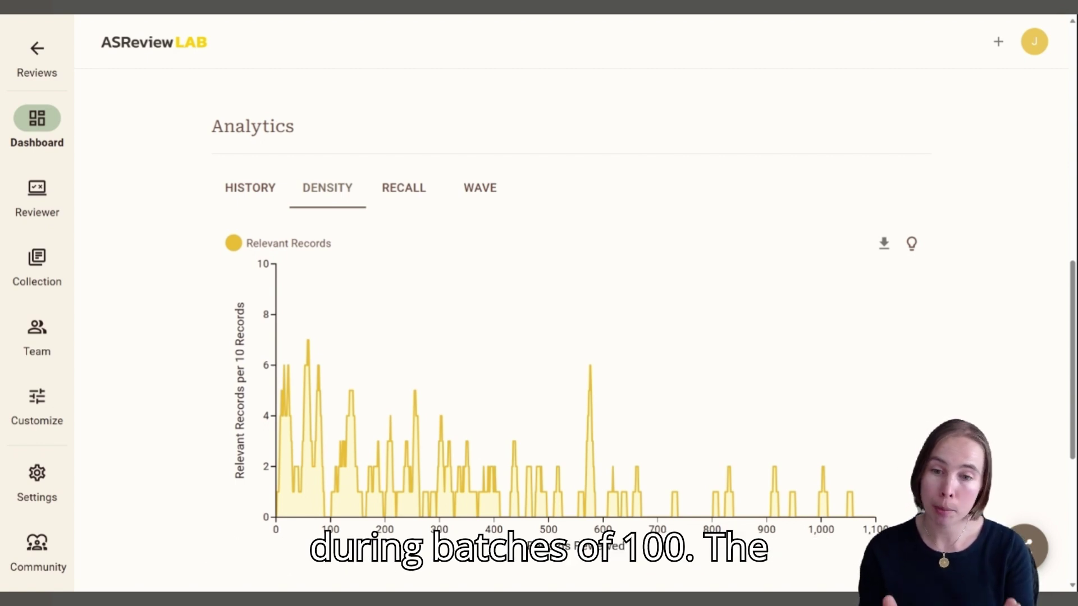
pyautogui.click(406, 190)
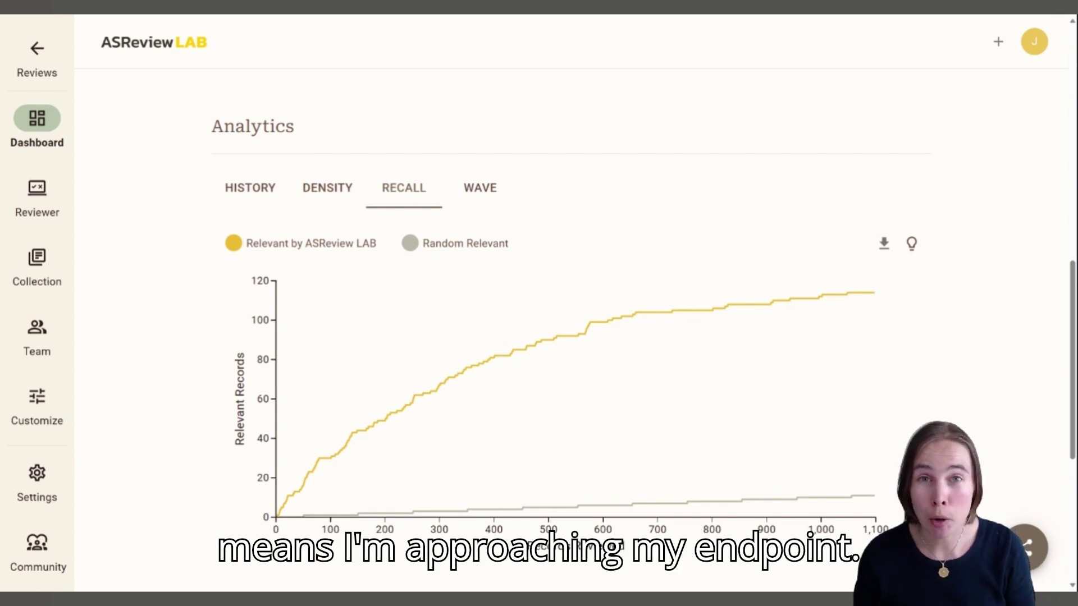
pyautogui.click(470, 197)
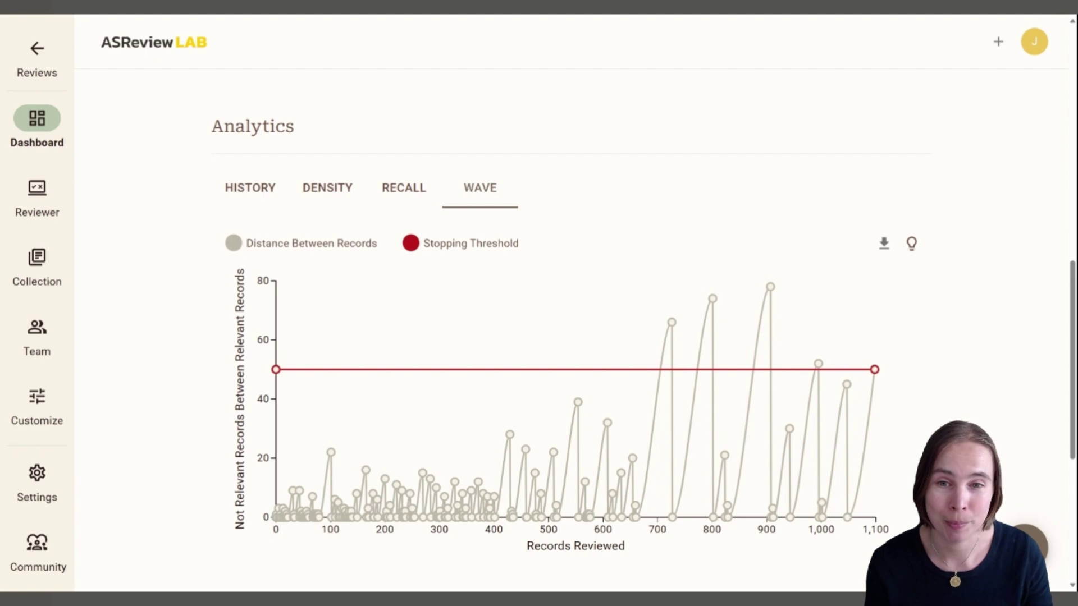
pyautogui.scroll(-6, 470, 198)
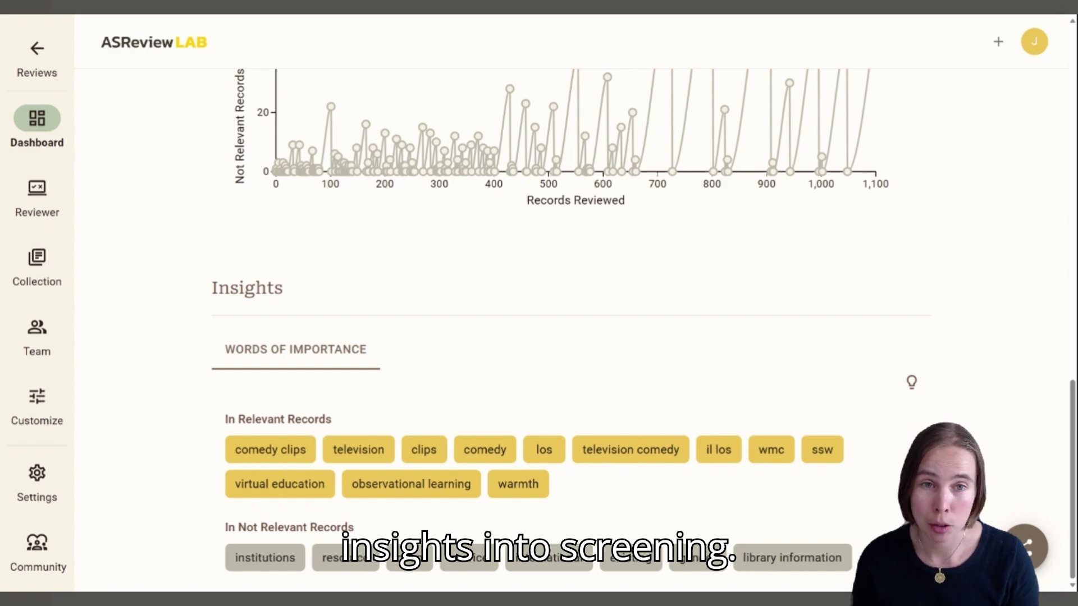
pyautogui.scroll(20, 457, 212)
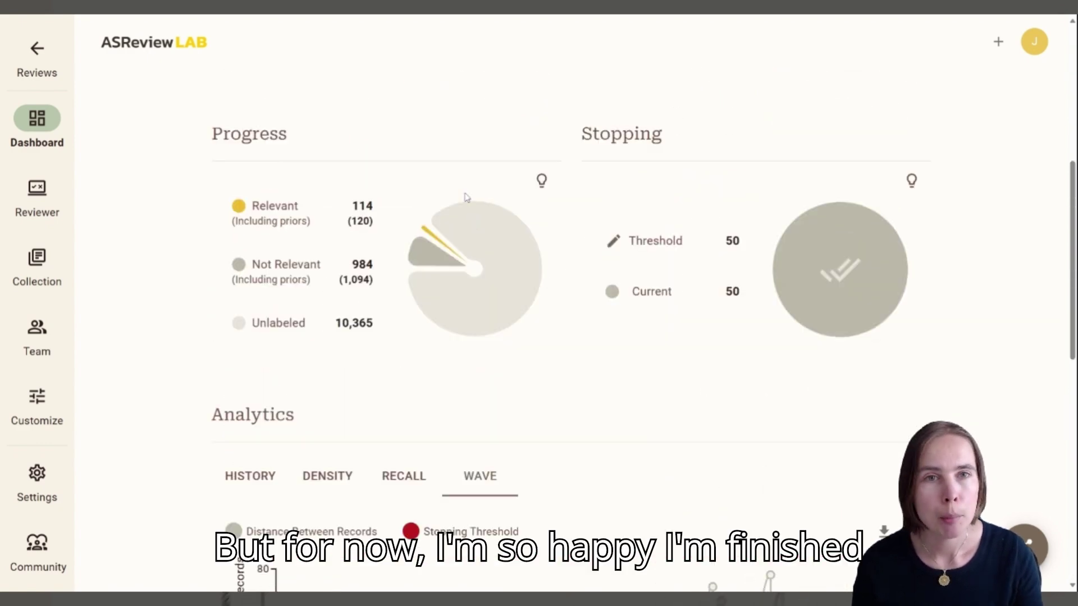
pyautogui.scroll(-2, 457, 212)
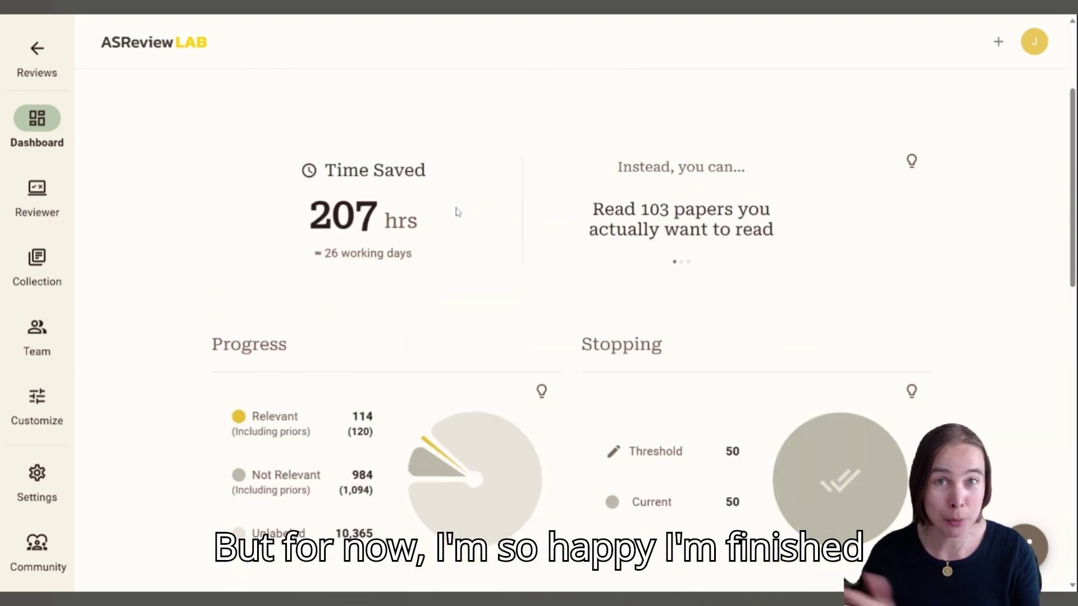